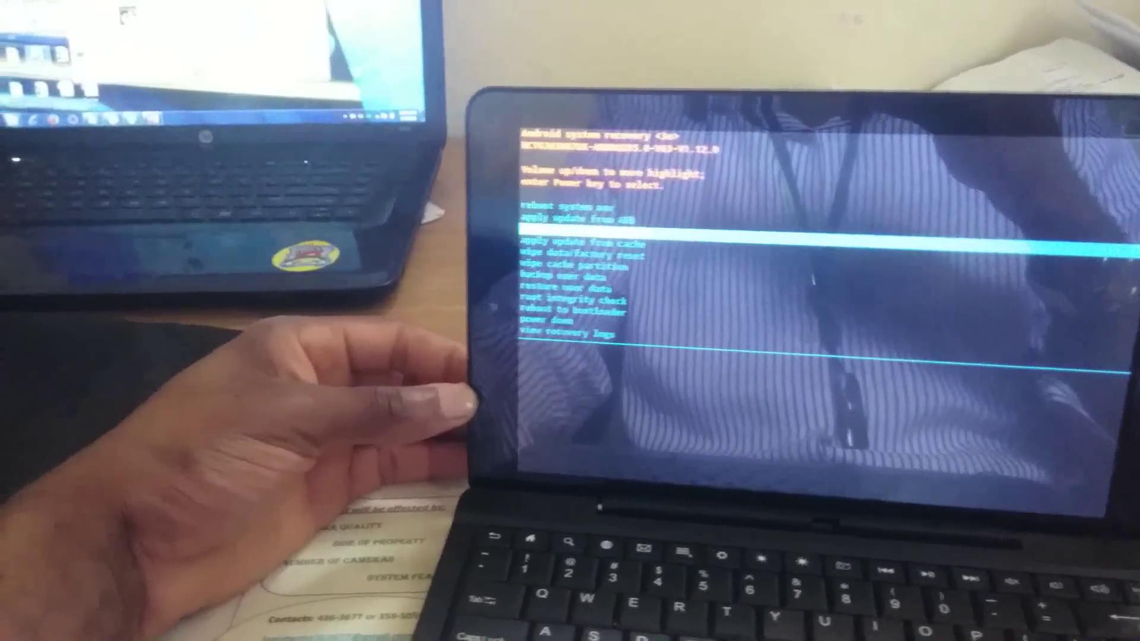
# Step: Highlight 'wipe data/factory reset' in the recovery menu with Volume Down
pyautogui.press('Down')
pyautogui.press('Down')
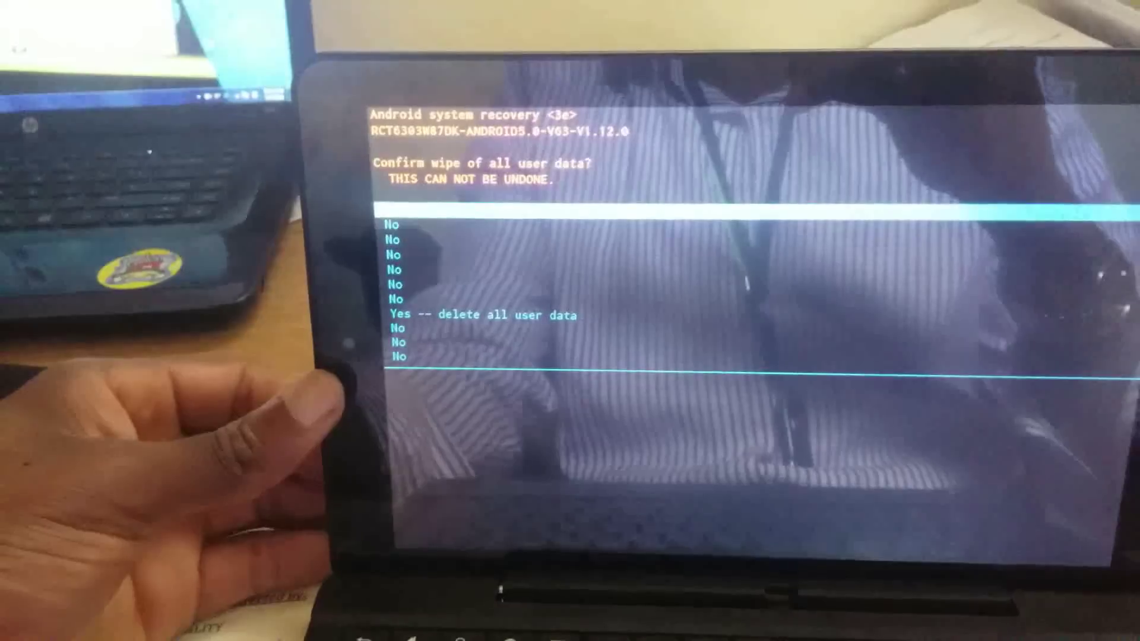
# Step: Step down past the 'No' entries toward 'Yes -- delete all user data'
pyautogui.press('Down')
pyautogui.press('Down')
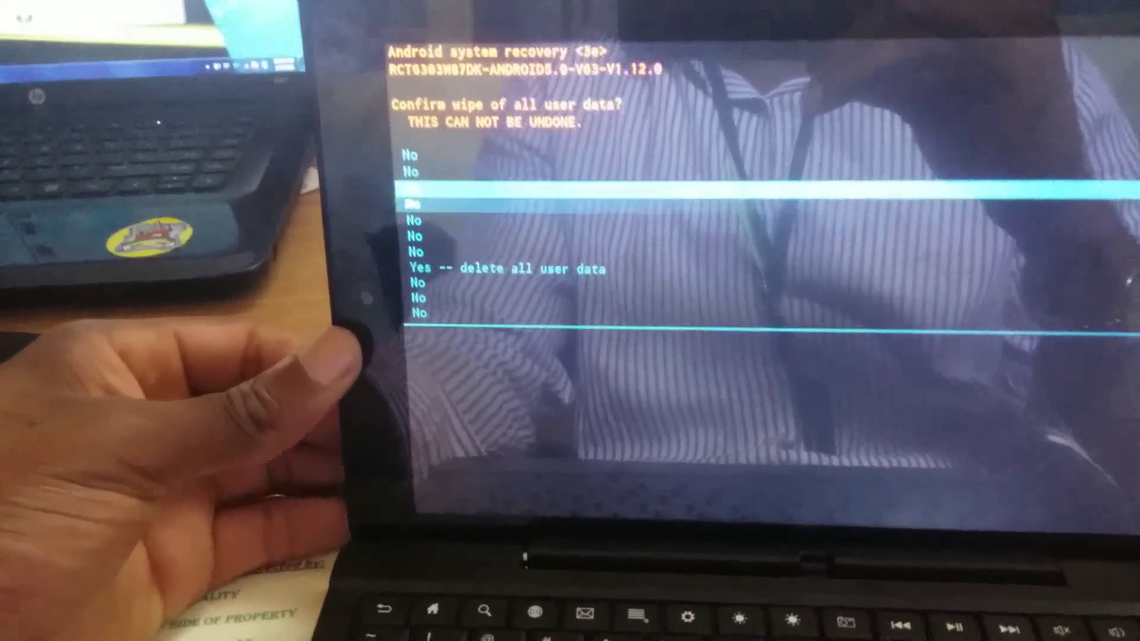
pyautogui.press('Down')
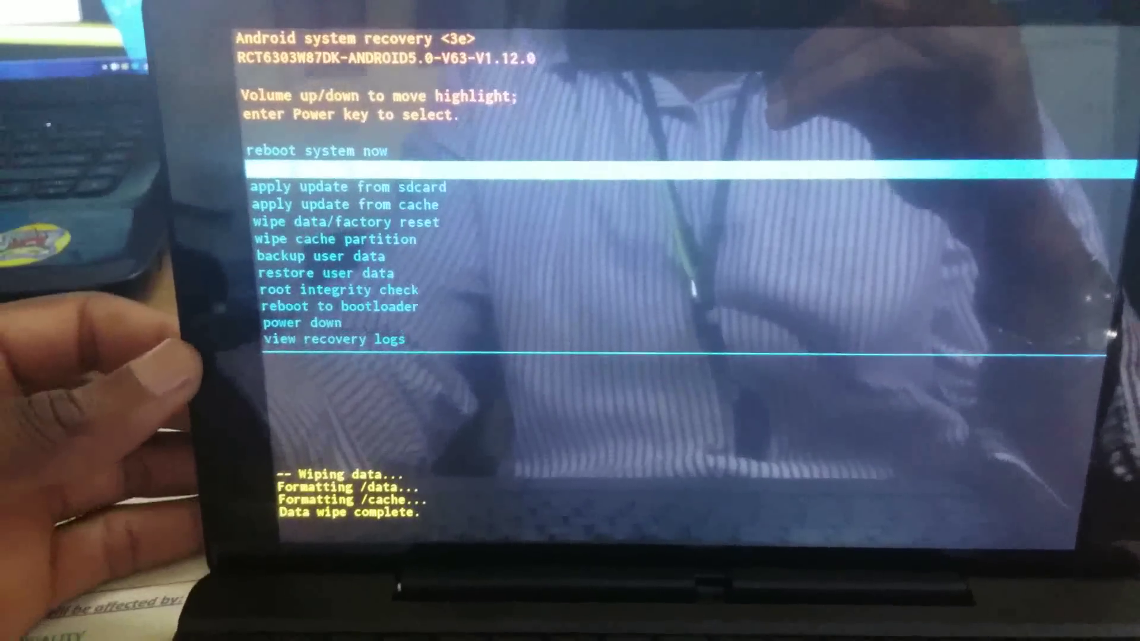
# Step: Highlight 'reboot system now' with Volume Up to restart the tablet
pyautogui.press('Up')
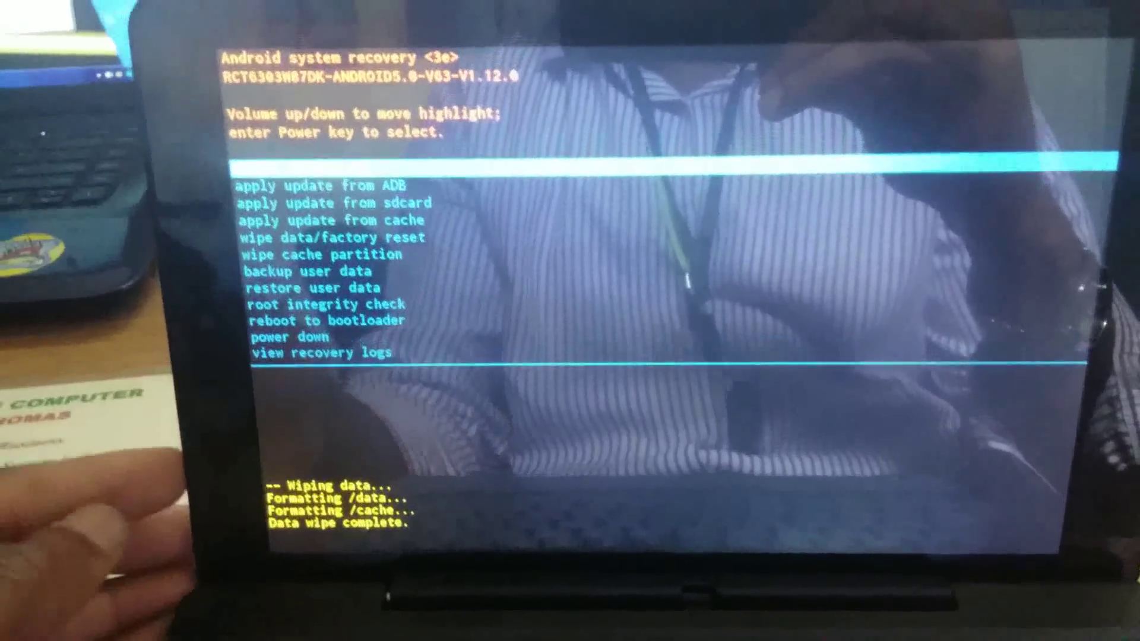